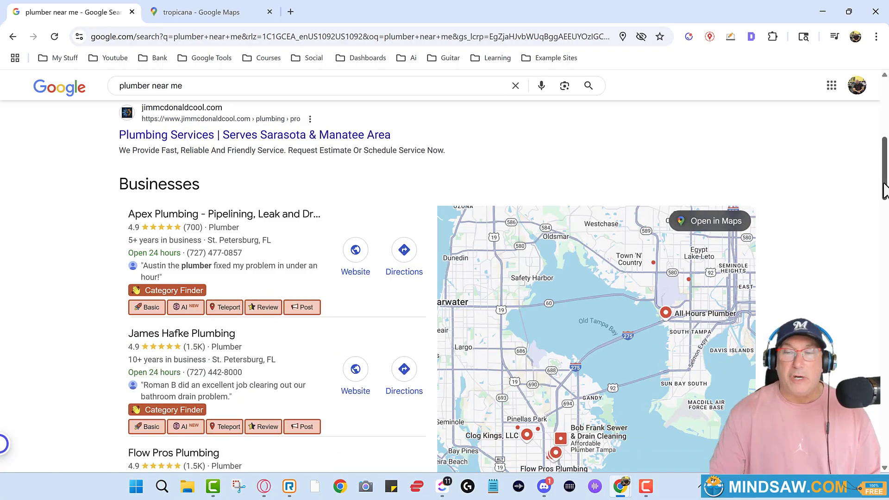
drag(885, 192, 887, 121)
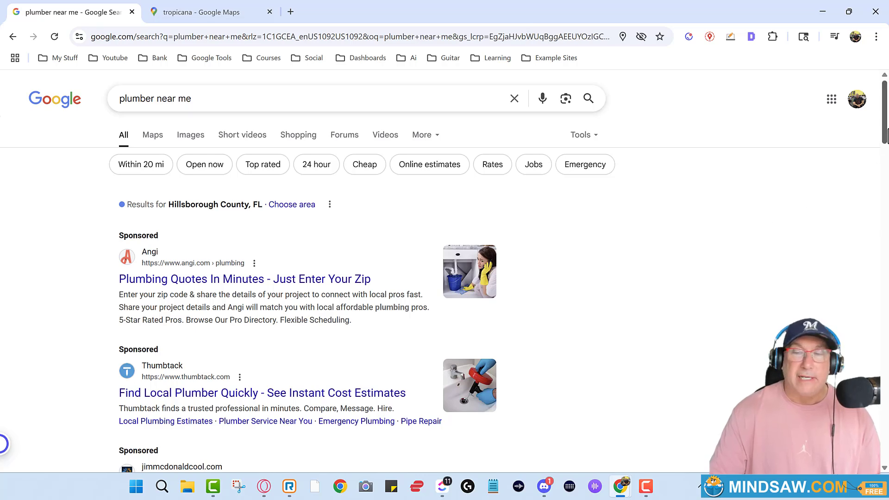
drag(886, 133, 886, 207)
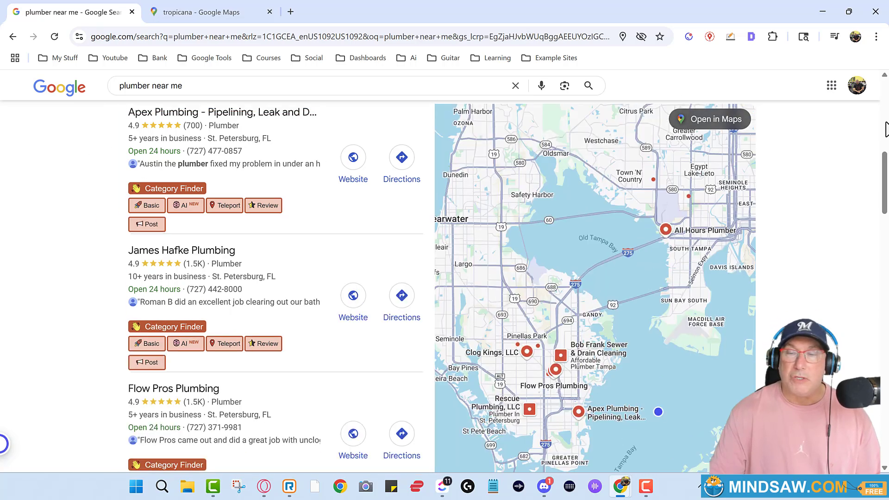
mouse_move(886, 173)
mouse_down()
mouse_move(887, 299)
mouse_move(887, 138)
mouse_move(887, 170)
mouse_up()
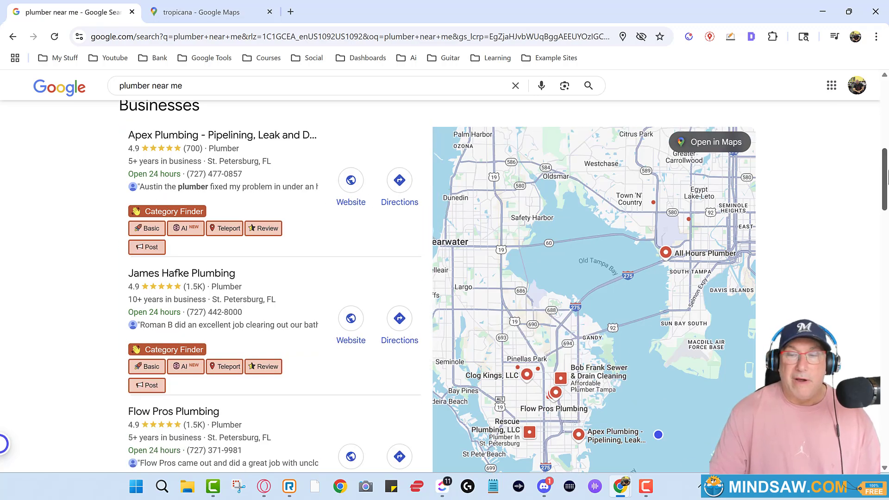
mouse_move(881, 164)
mouse_down()
mouse_move(885, 212)
mouse_move(887, 170)
mouse_up()
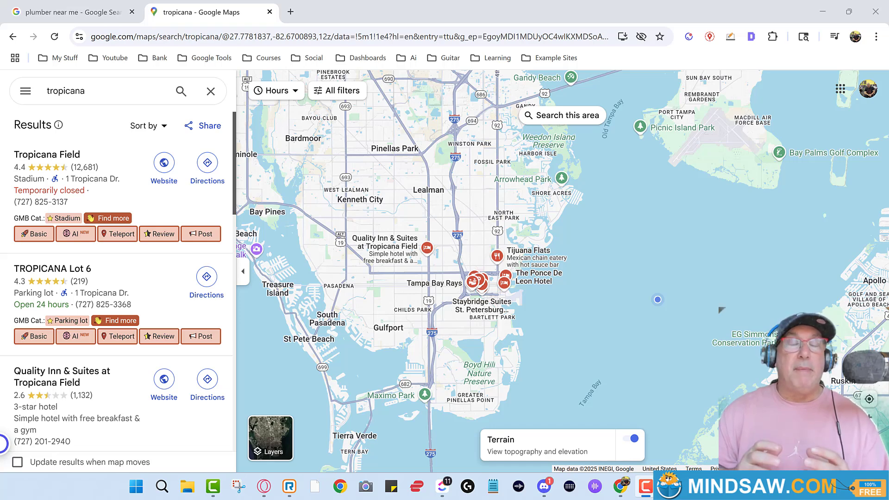
Circle the Tampa Bay Rays stadium marker on the Tropicana map results
drag(472, 260, 466, 258)
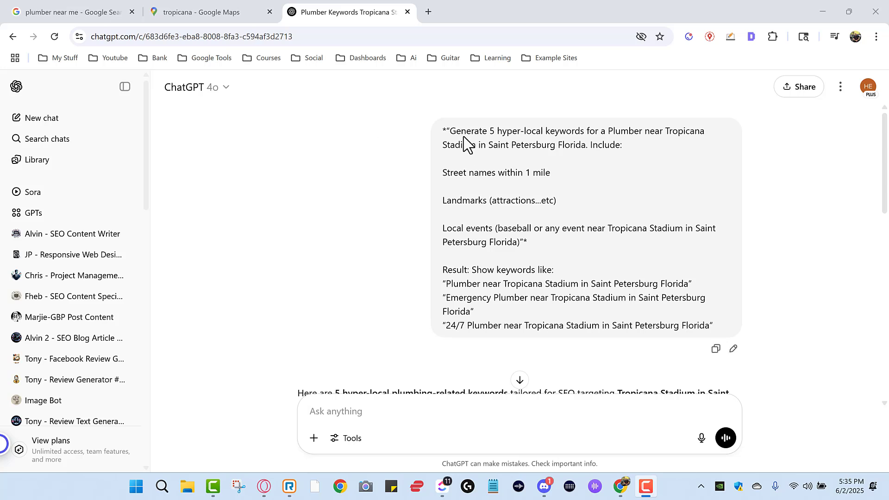
mouse_move(556, 299)
scroll(552, 288, down, 1)
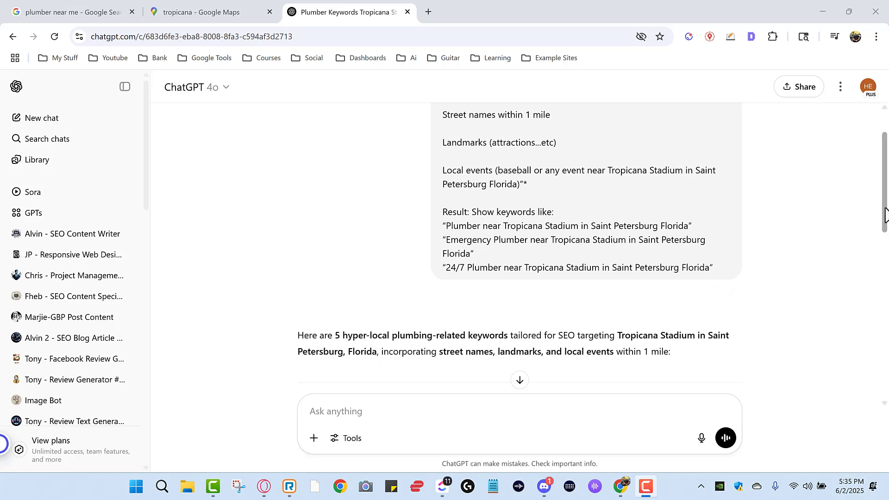
scroll(885, 229, down, 1)
drag(886, 229, 880, 298)
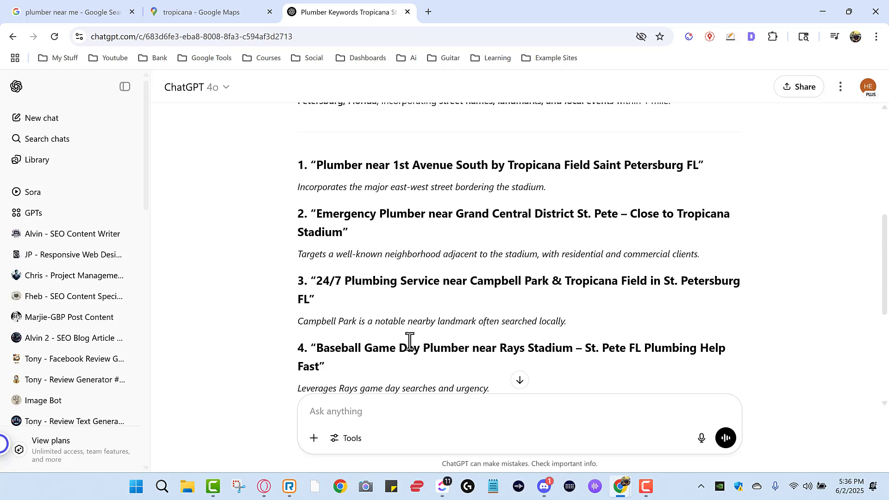
scroll(423, 371, down, 1)
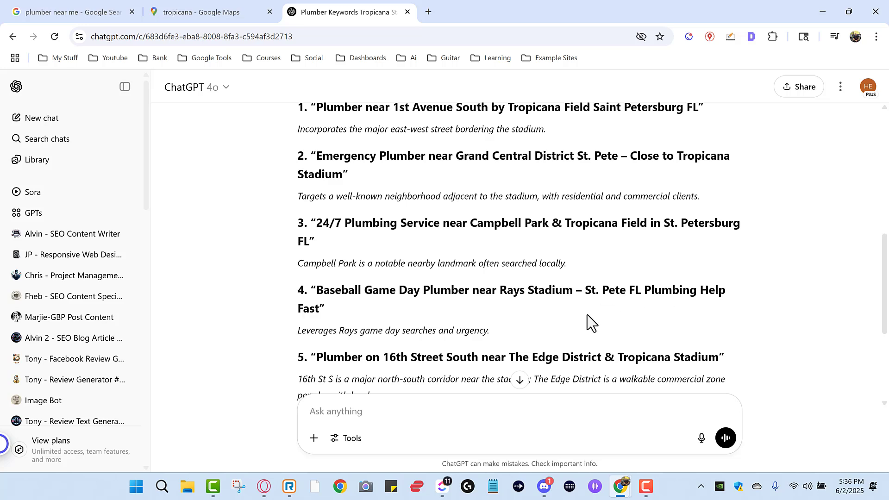
scroll(359, 351, down, 1)
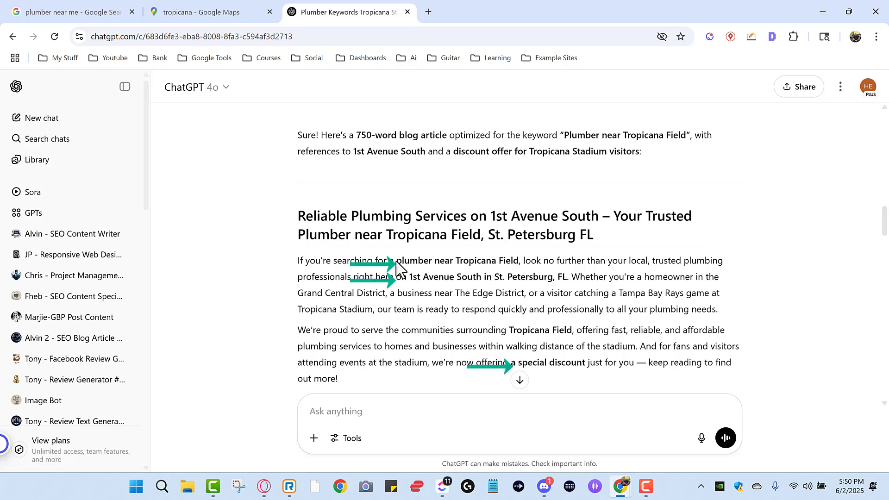
Highlight the 'plumber near Tropicana Field' keyword phrase, then clear the selection
drag(396, 261, 518, 261)
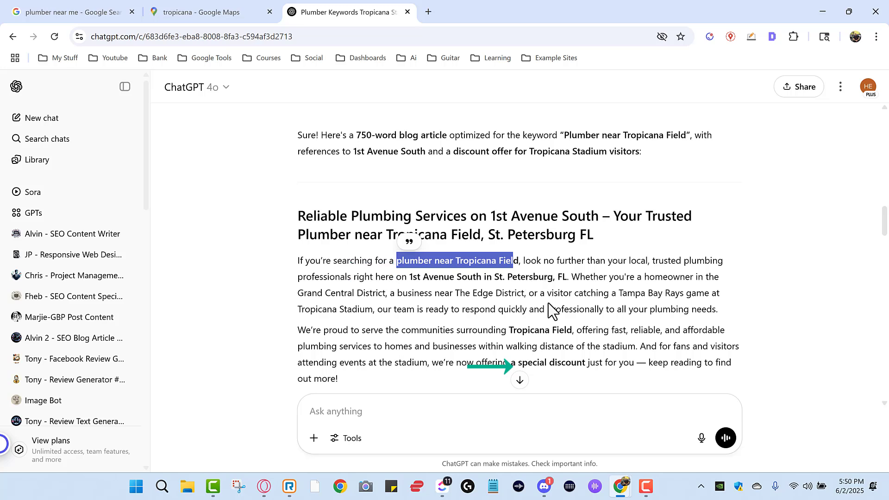
drag(541, 333, 575, 332)
click(534, 366)
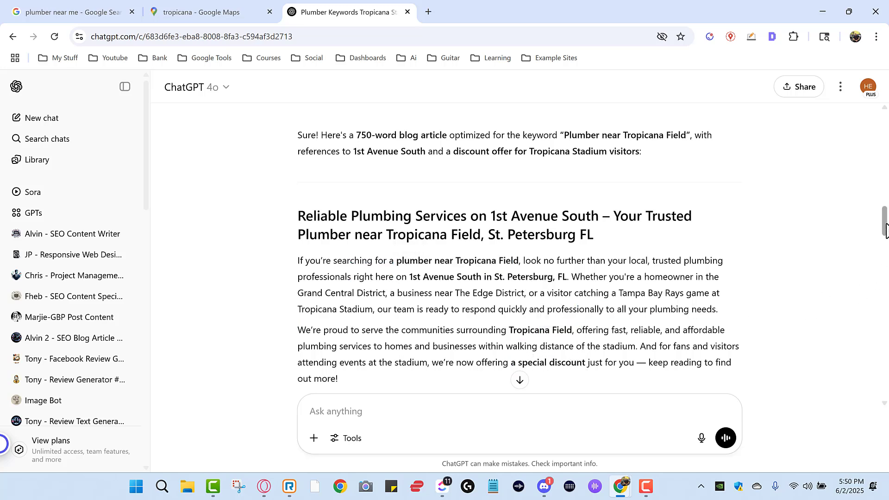
mouse_move(884, 232)
mouse_down()
mouse_move(885, 255)
mouse_move(888, 219)
mouse_move(888, 333)
mouse_up()
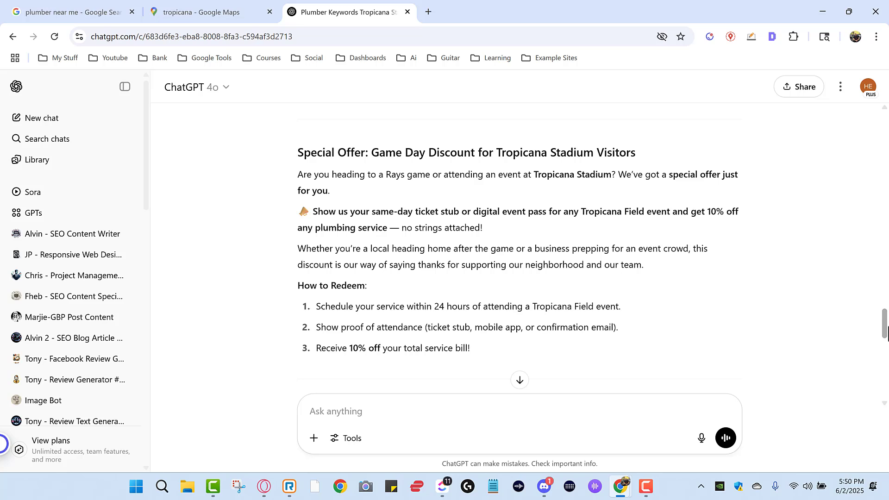
drag(887, 334, 887, 336)
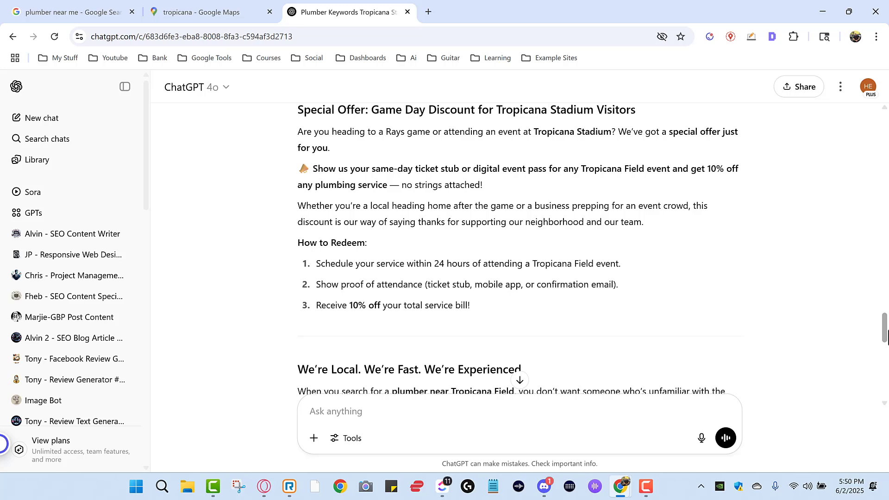
drag(888, 336, 888, 321)
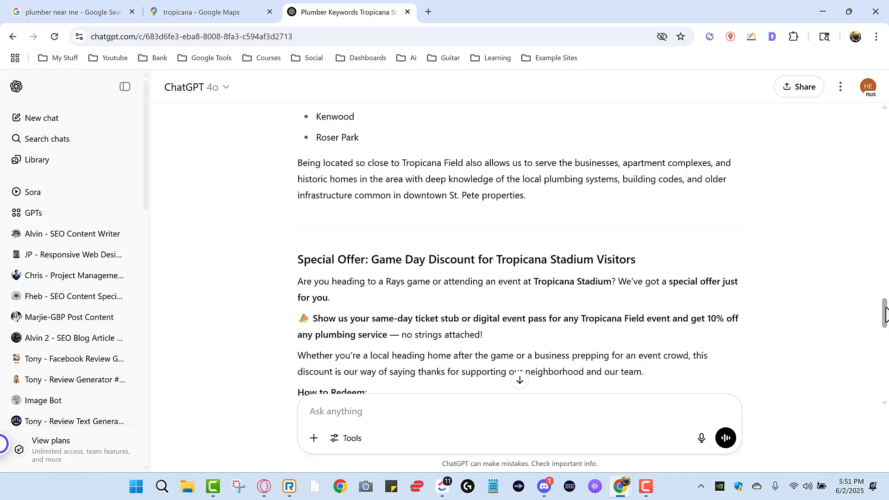
drag(886, 315, 886, 320)
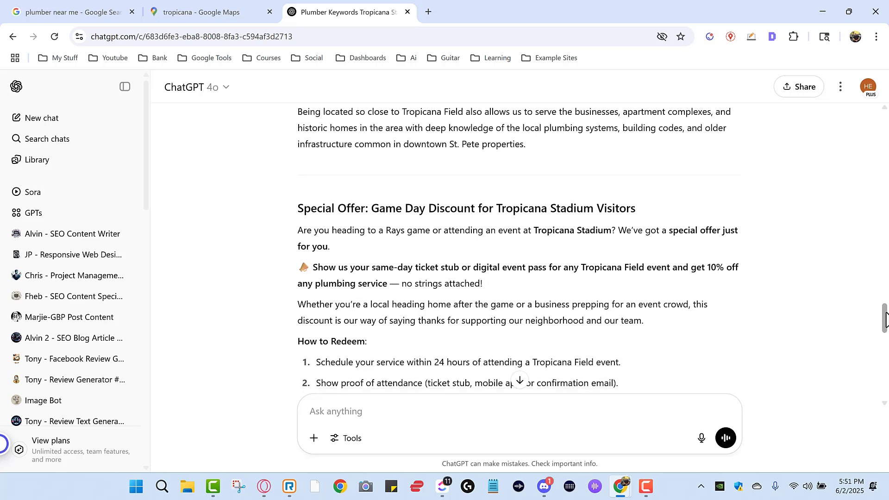
drag(886, 320, 888, 155)
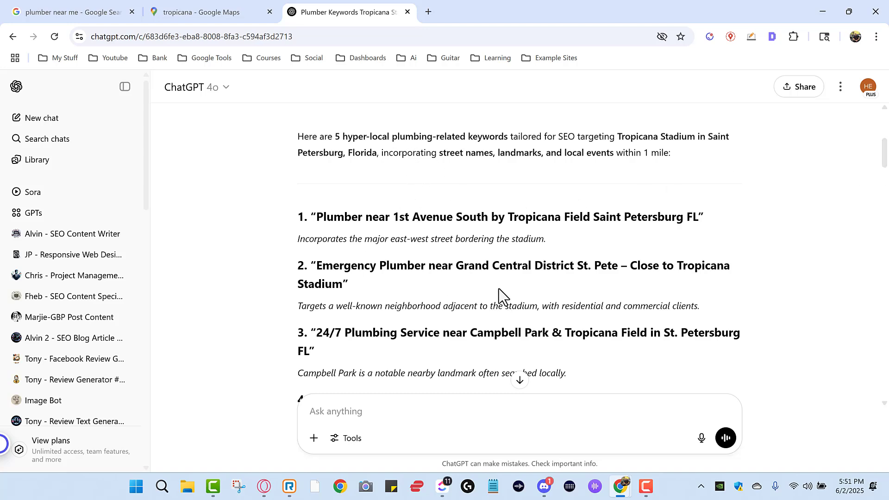
scroll(503, 295, down, 1)
scroll(498, 308, down, 1)
scroll(497, 308, down, 1)
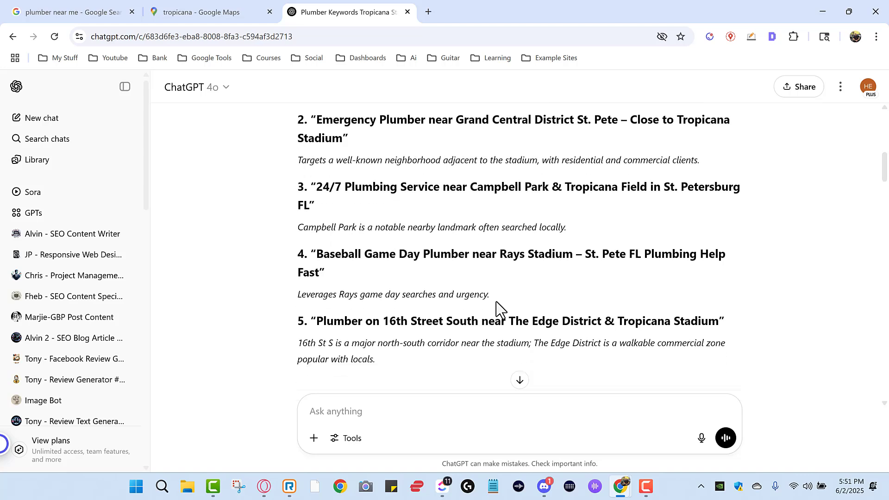
scroll(498, 309, up, 1)
scroll(463, 250, down, 1)
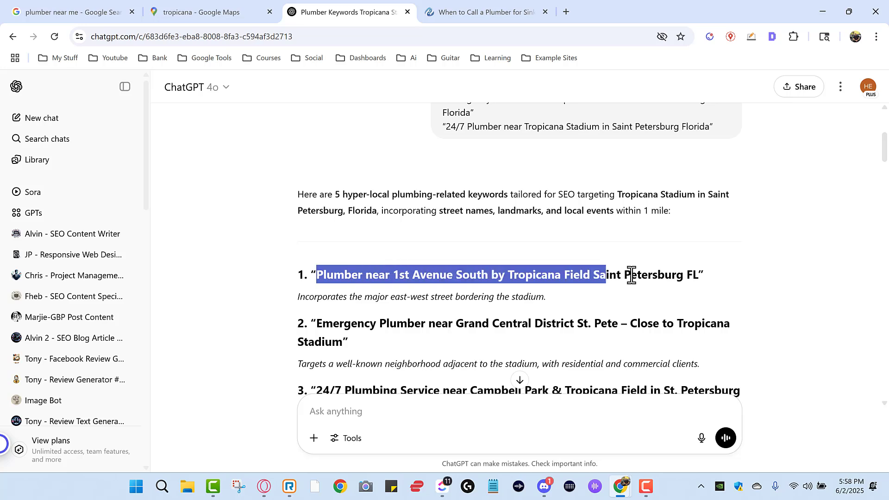
Select keyword 1, 'Plumber near 1st Avenue South by Tropicana Field', and move to the blog page
drag(317, 275, 699, 274)
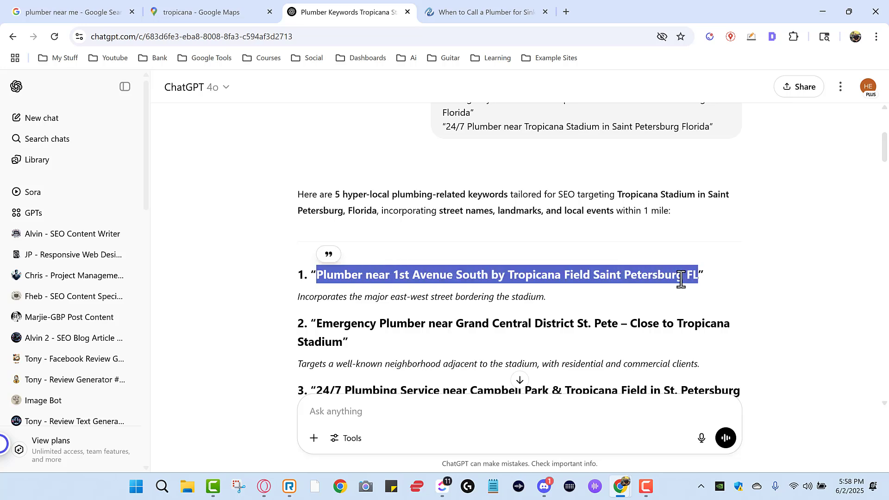
click(456, 13)
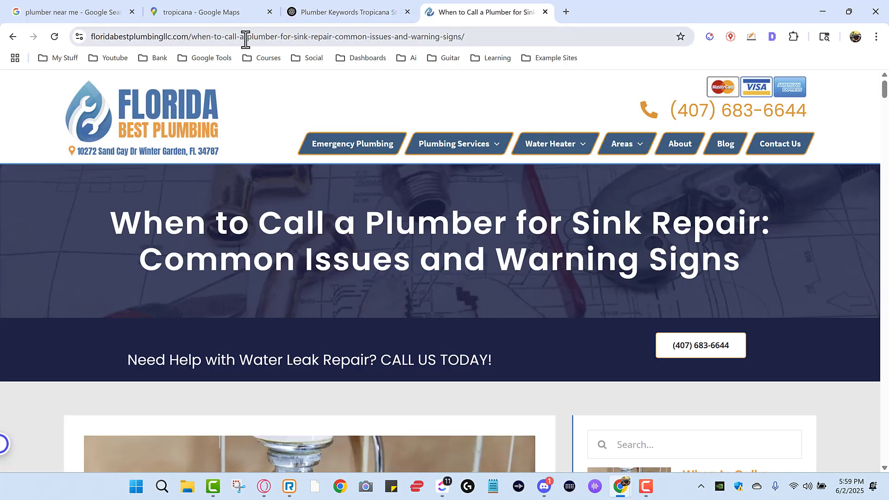
click(470, 36)
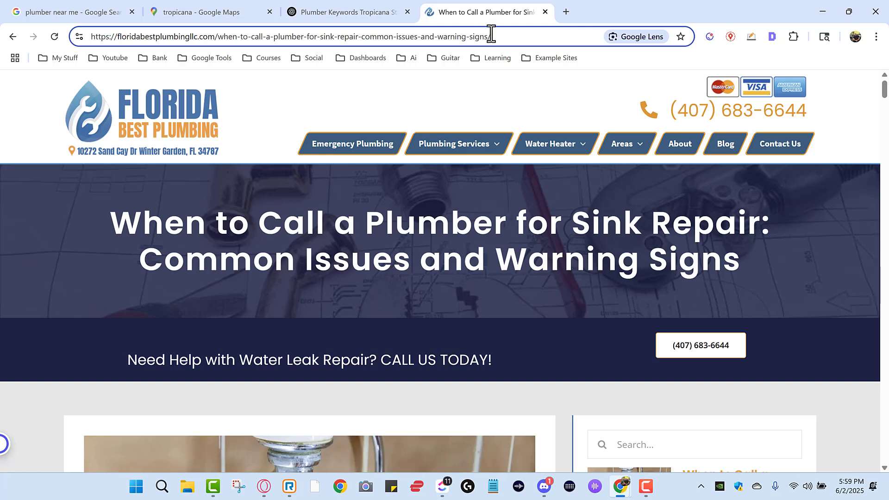
drag(492, 38, 219, 37)
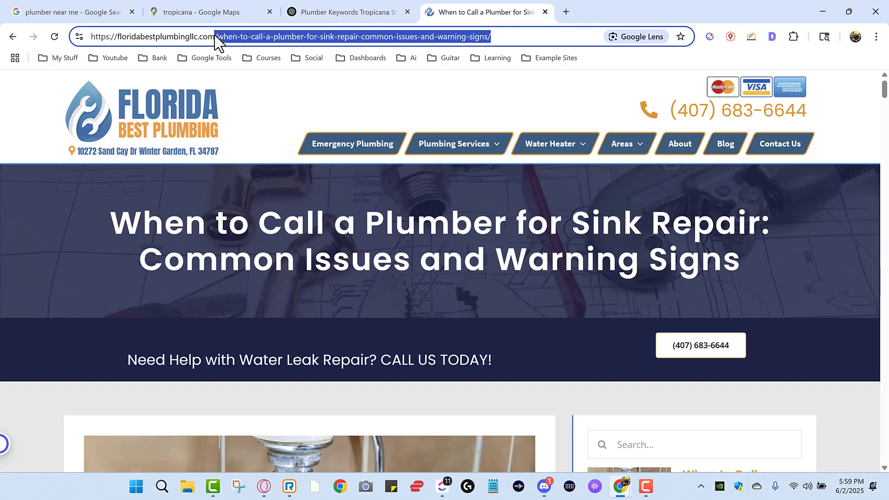
click(341, 19)
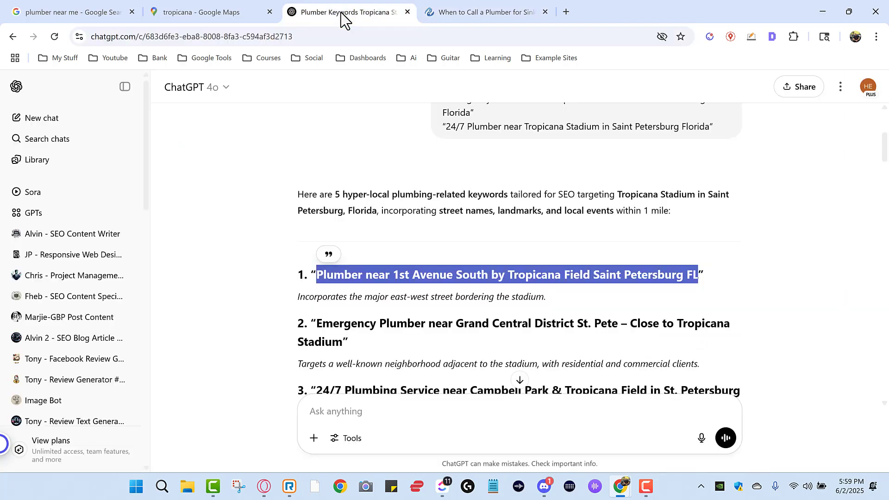
click(458, 13)
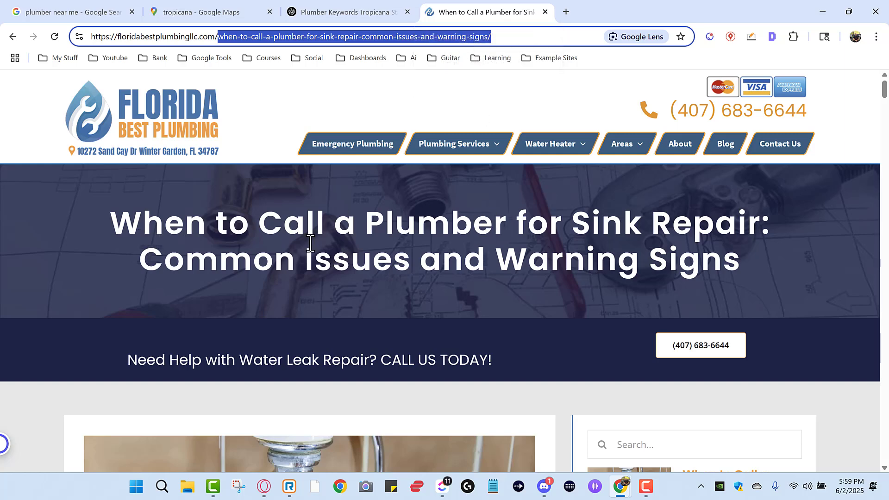
click(886, 96)
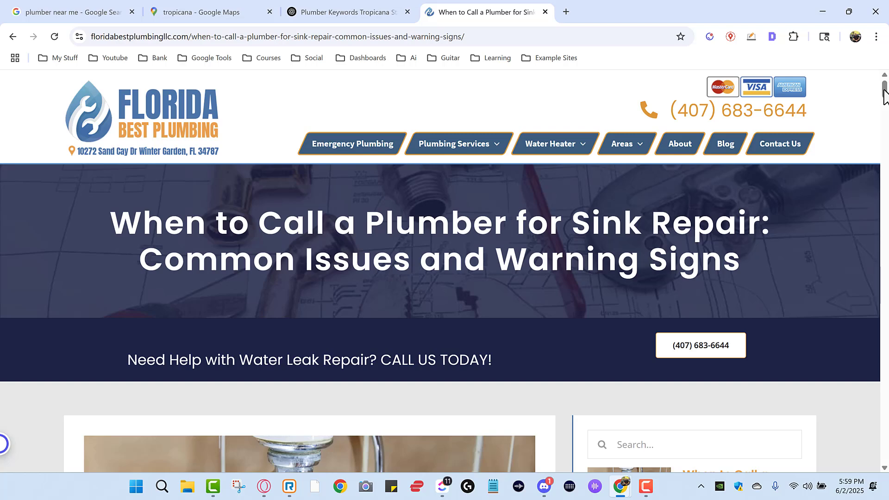
click(340, 14)
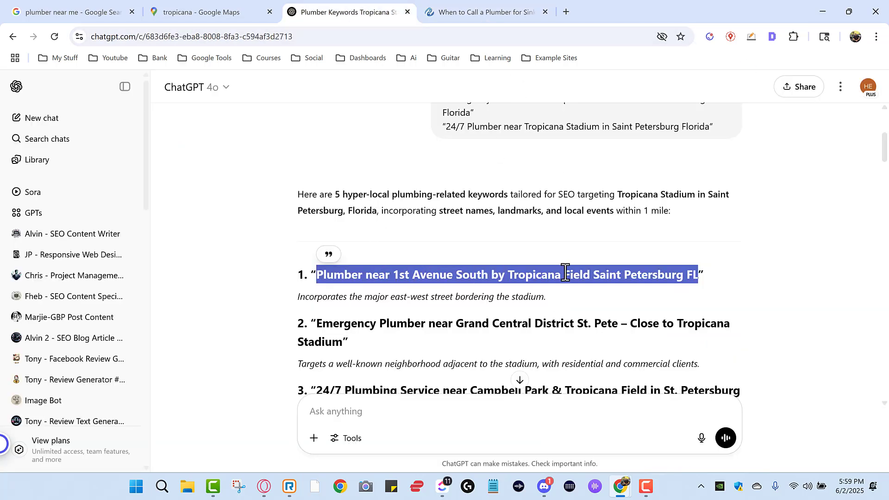
click(474, 17)
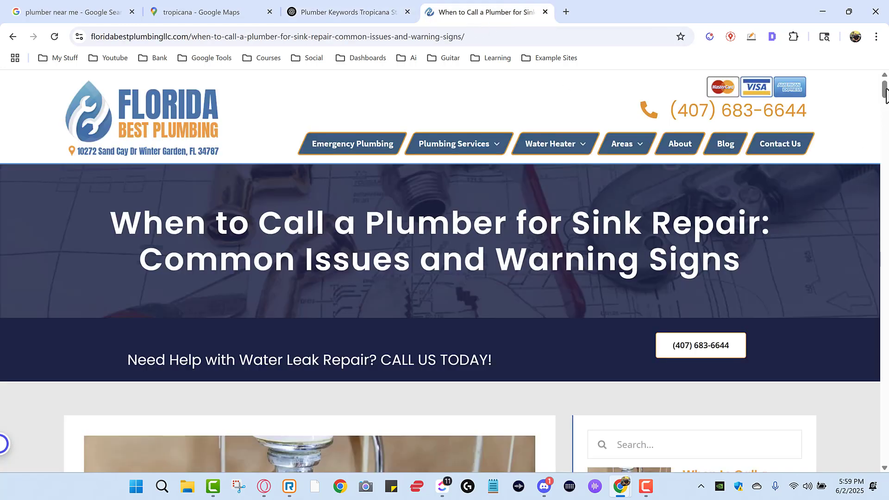
drag(886, 95, 886, 113)
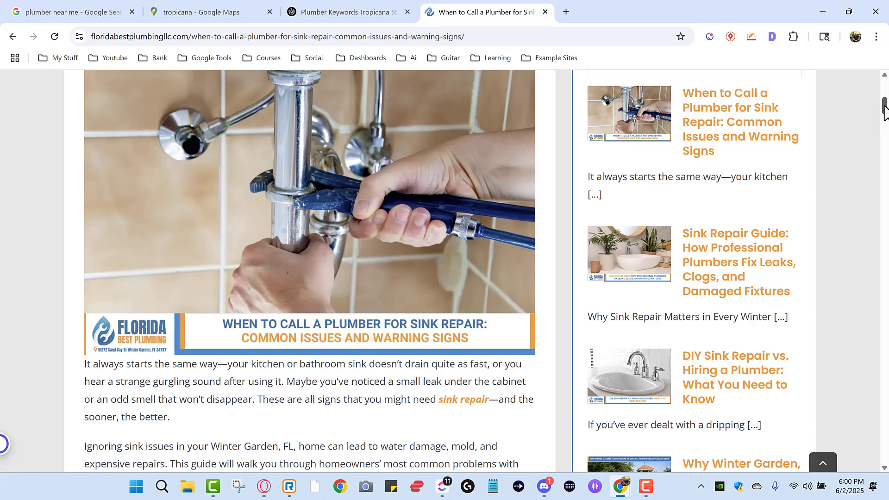
drag(885, 112, 885, 104)
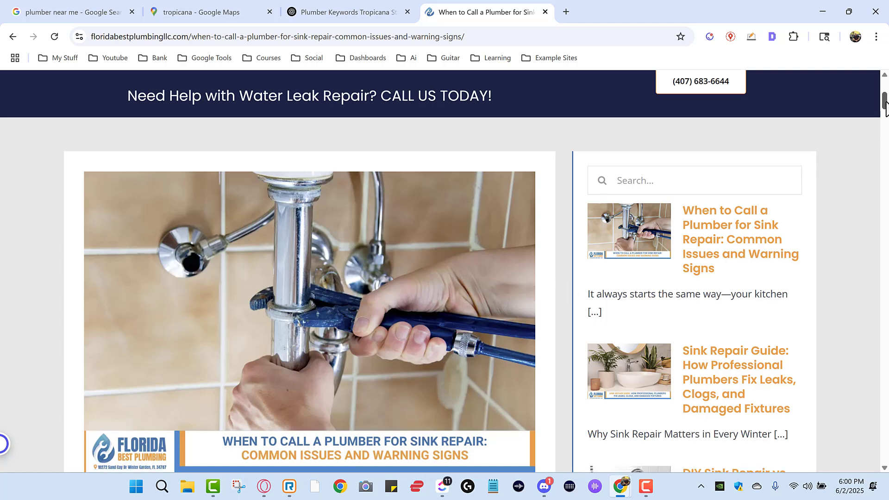
scroll(886, 115, down, 1)
scroll(886, 111, down, 2)
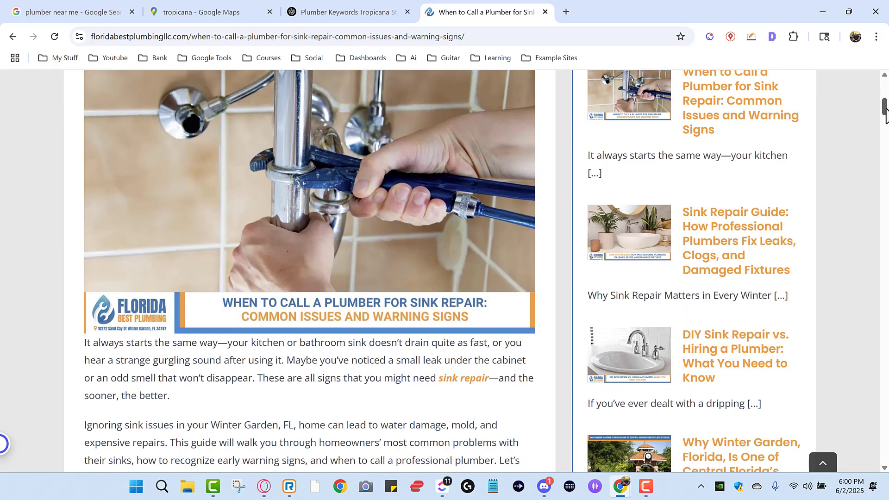
scroll(886, 114, up, 1)
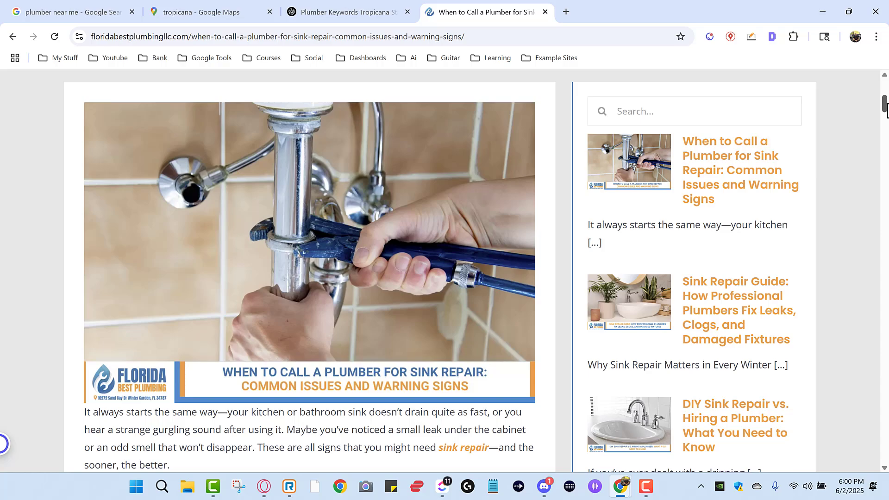
drag(886, 111, 887, 135)
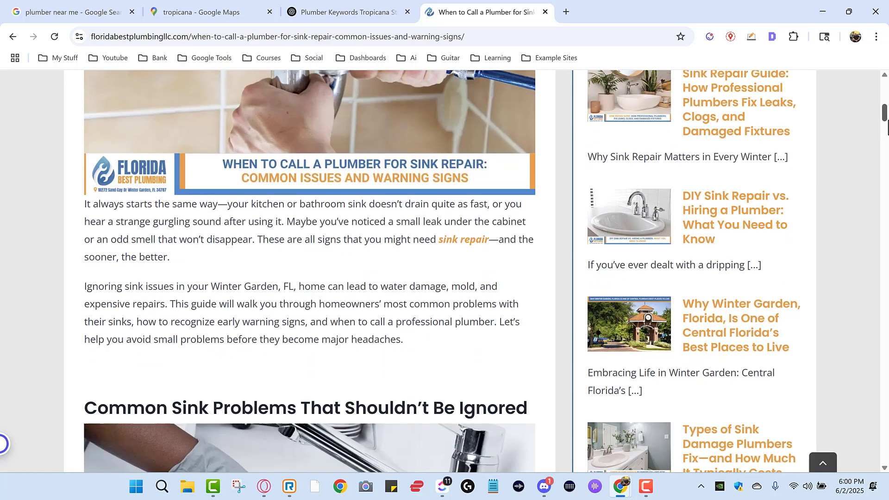
scroll(887, 136, down, 2)
scroll(887, 135, up, 4)
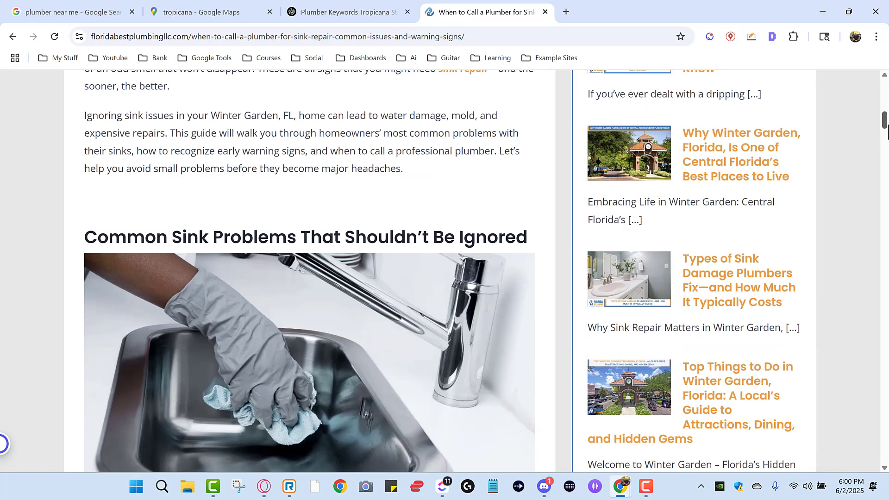
scroll(887, 136, down, 2)
scroll(885, 135, down, 1)
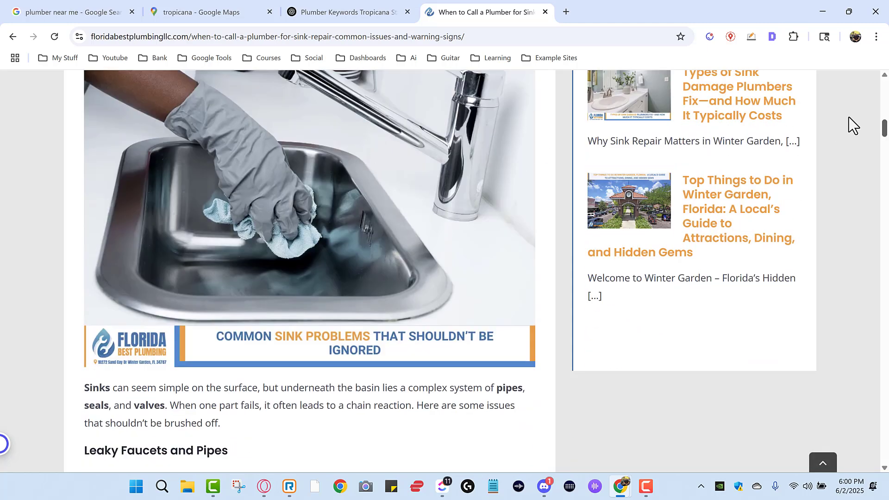
scroll(885, 129, up, 1)
scroll(885, 129, up, 1)
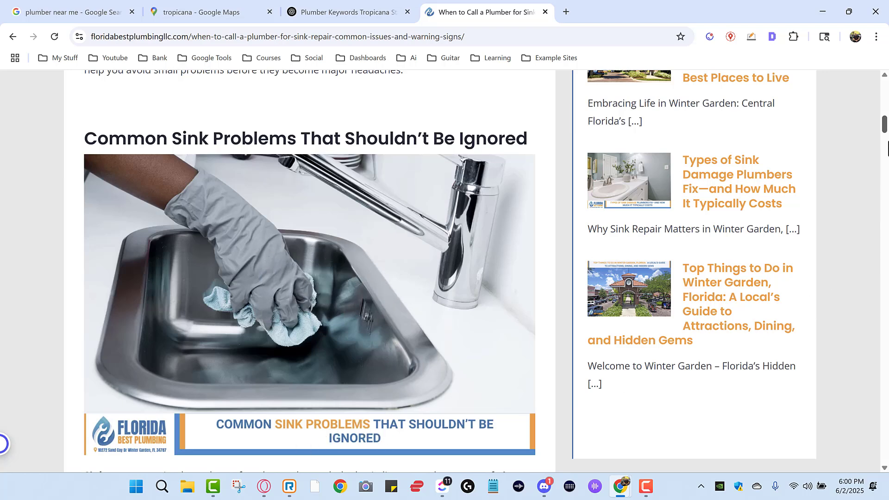
mouse_move(886, 128)
mouse_down()
mouse_move(886, 150)
mouse_move(887, 104)
mouse_up()
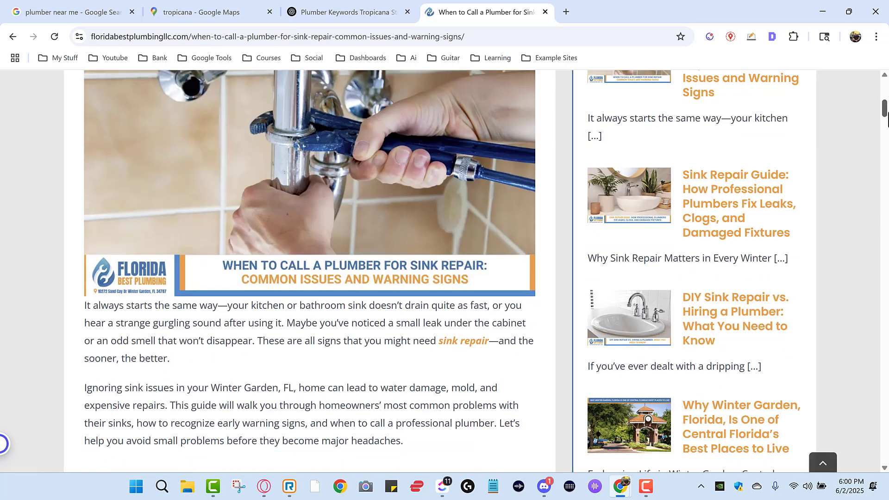
drag(887, 104, 886, 118)
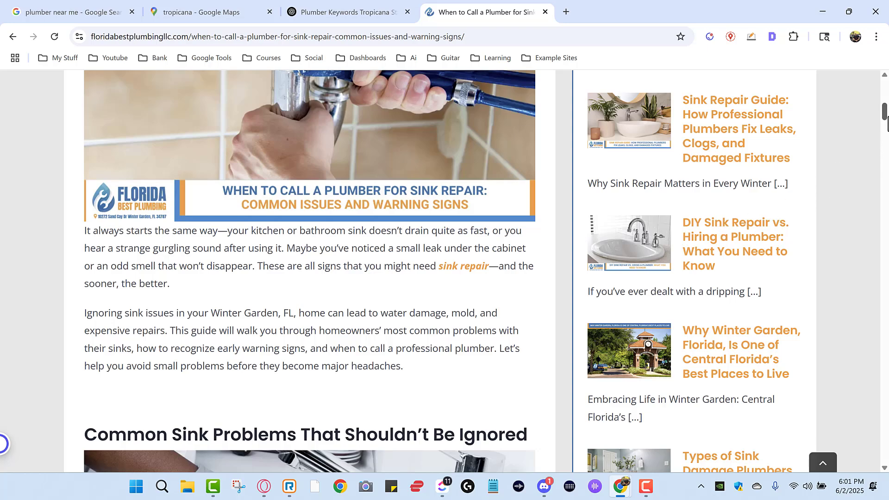
drag(885, 114, 887, 216)
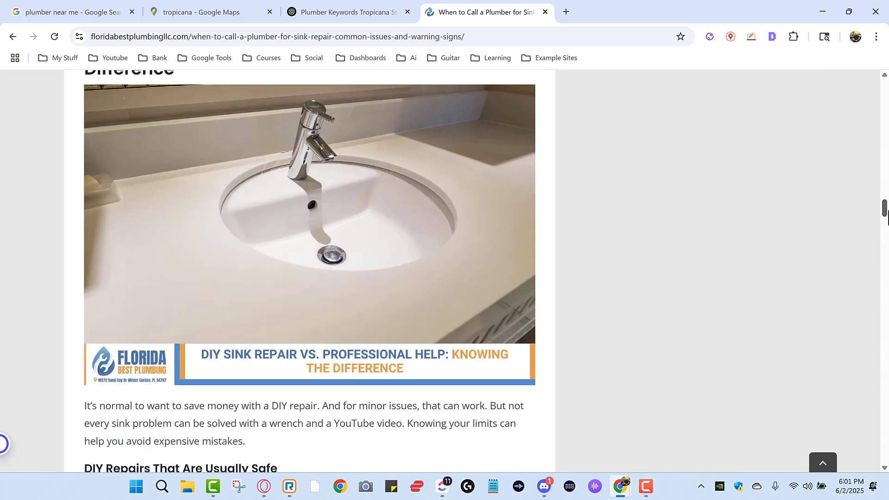
scroll(887, 217, down, 5)
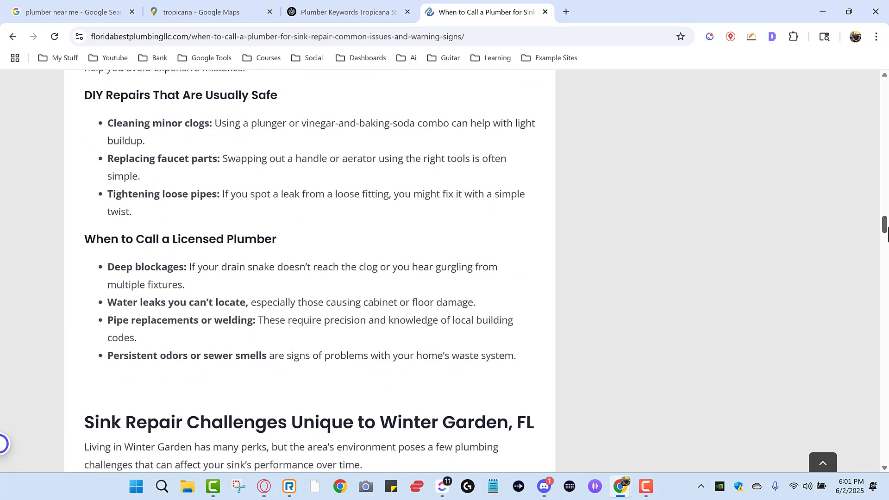
scroll(888, 180, up, 4)
scroll(888, 179, up, 5)
scroll(888, 139, up, 5)
scroll(886, 104, up, 5)
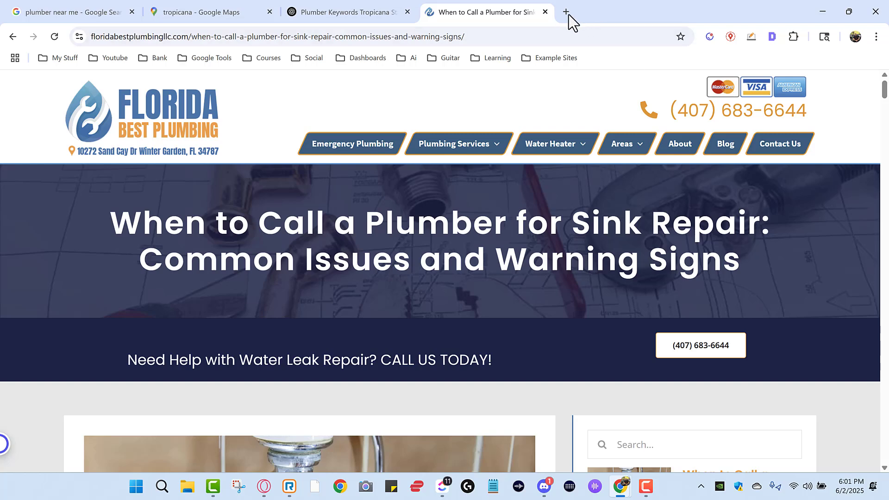
Go to business.google.com in a new tab and enter the Mindsaw business profile tools
click(565, 14)
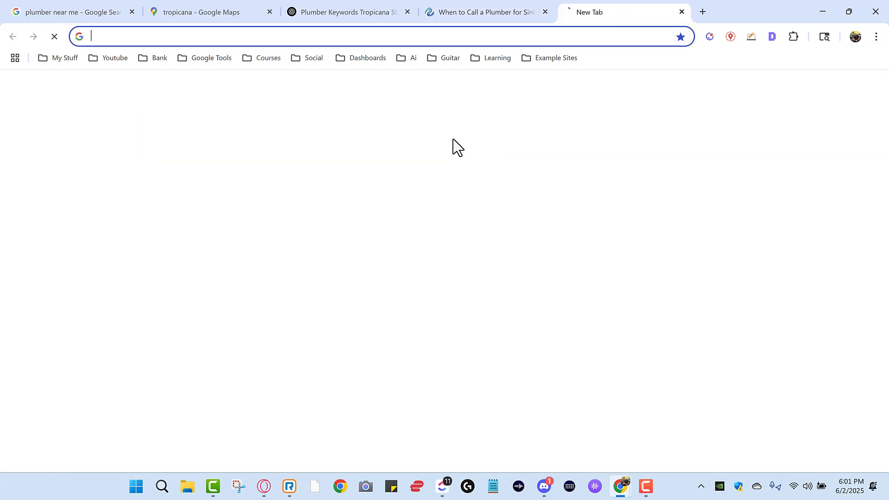
click(232, 37)
text(bu)
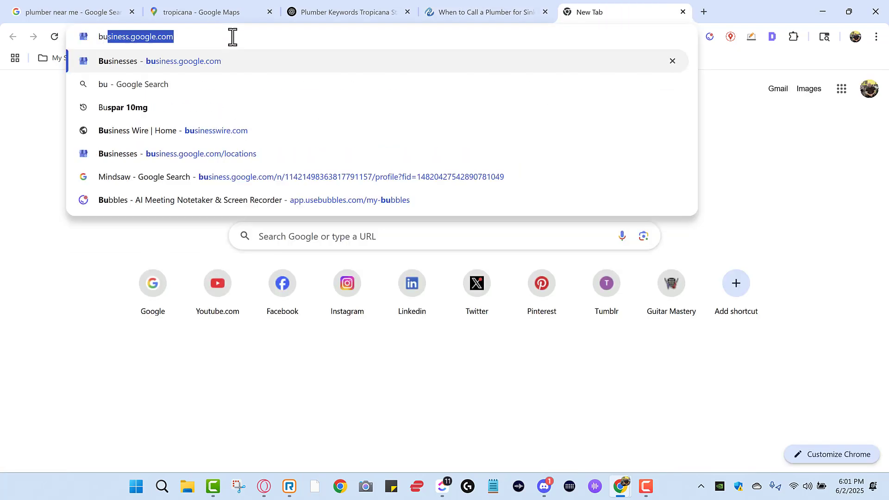
key(Return)
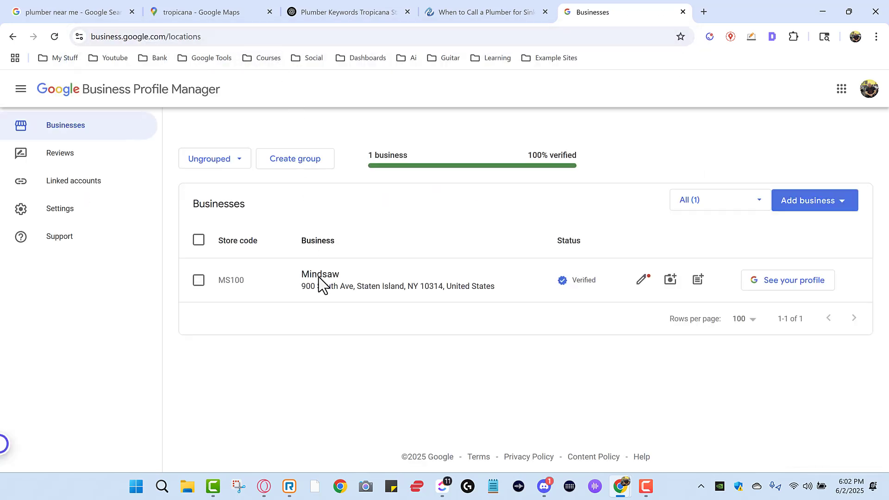
click(326, 286)
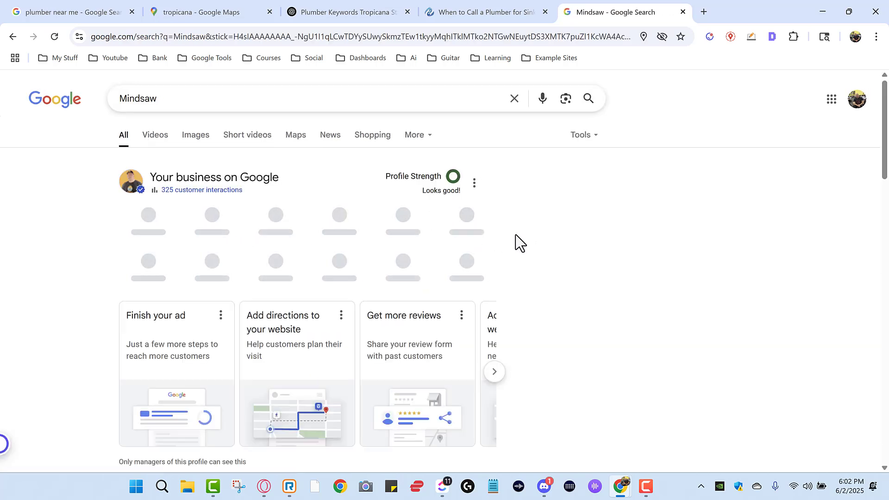
Return to the ChatGPT 'Plumber Keywords Tropicana' conversation
click(349, 14)
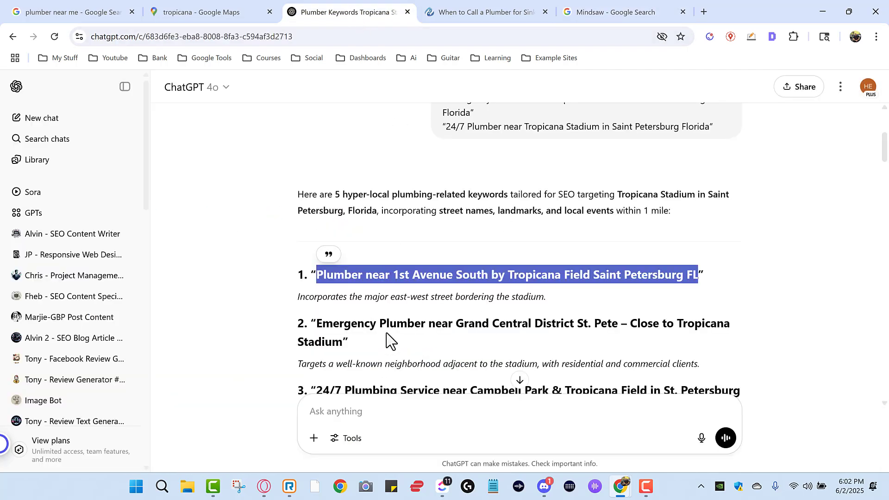
scroll(402, 355, down, 1)
scroll(402, 354, down, 1)
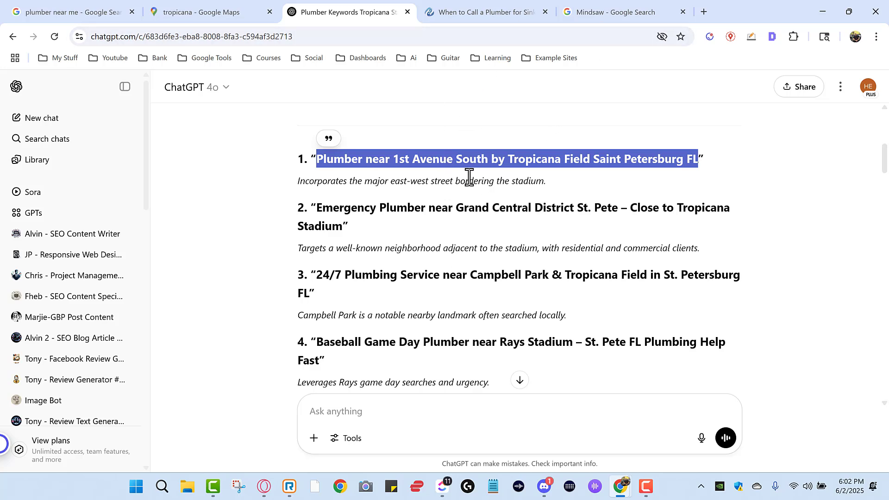
Copy the sink-repair blog page's full address from the address bar
click(596, 19)
click(494, 15)
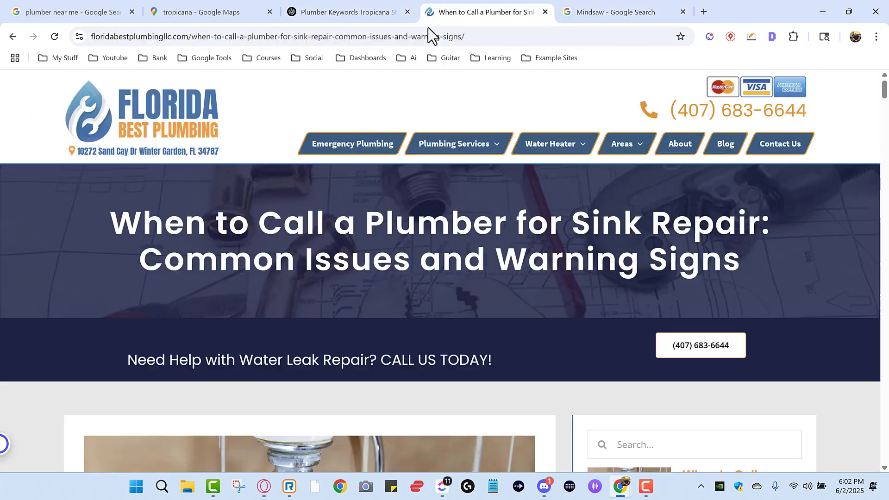
click(362, 39)
right_click(363, 40)
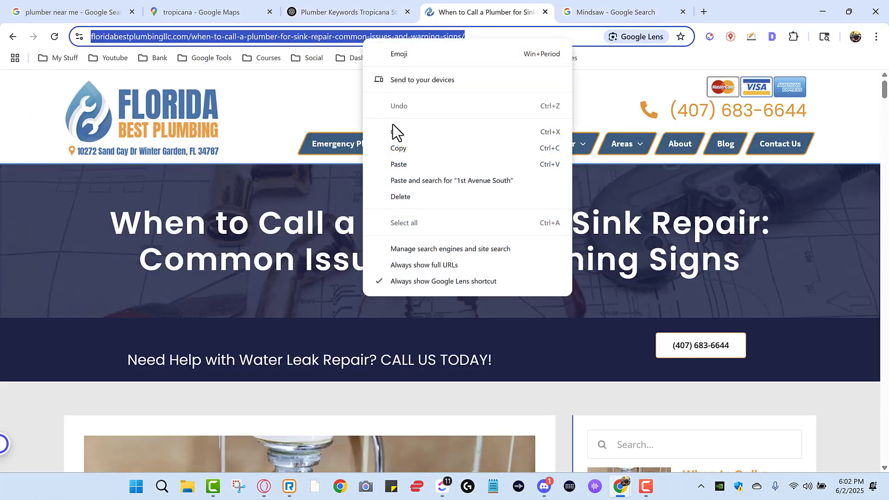
click(399, 150)
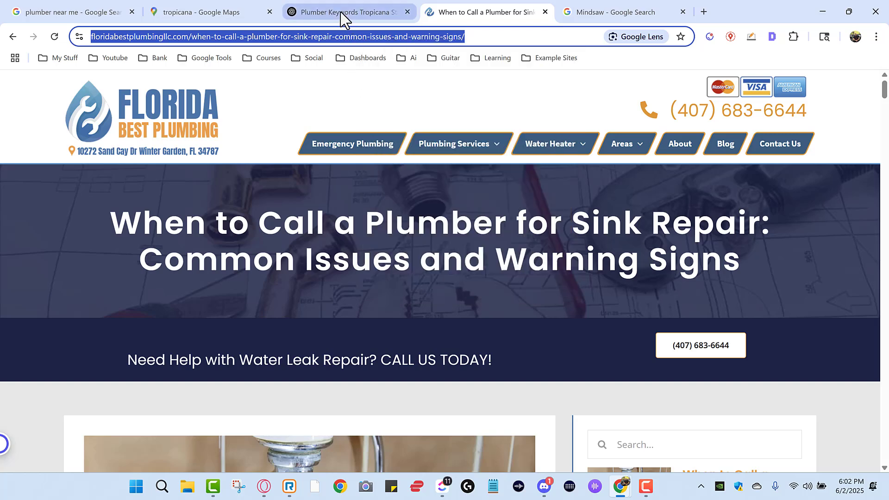
Back in the Mindsaw panel, start an Add update post for the business
click(598, 14)
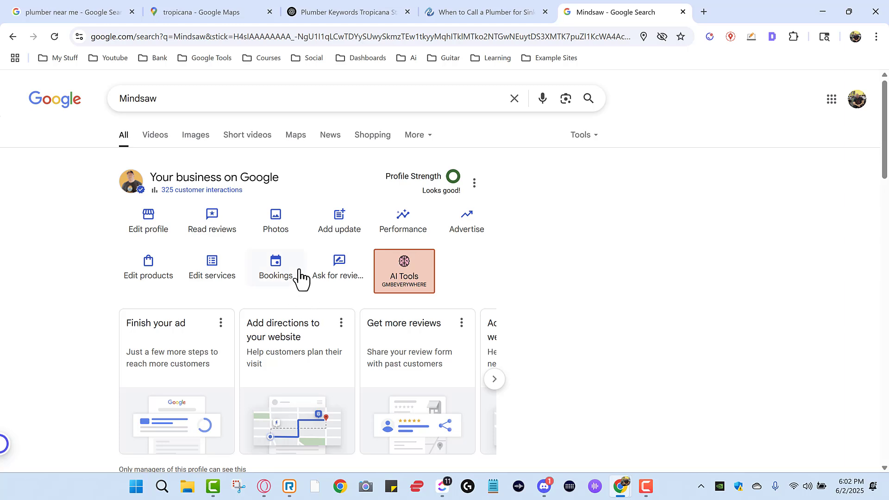
click(340, 226)
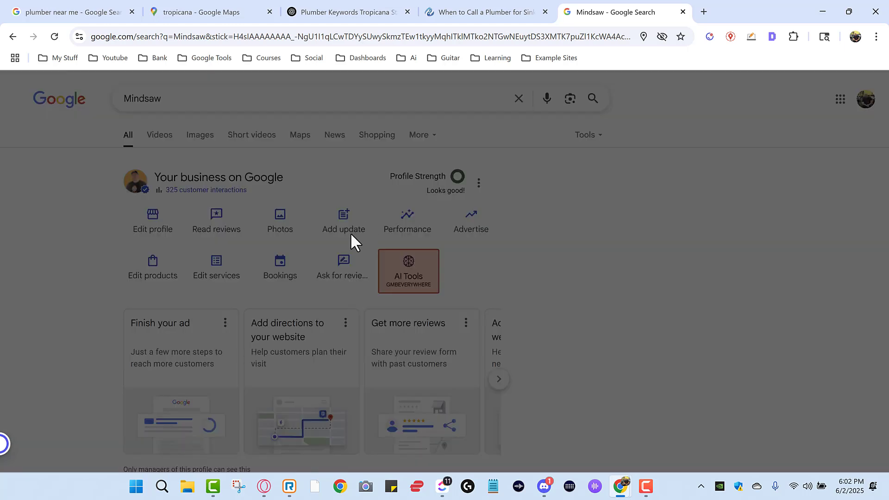
Paste the sink-repair blog URL into the update description and select the pasted link
click(307, 168)
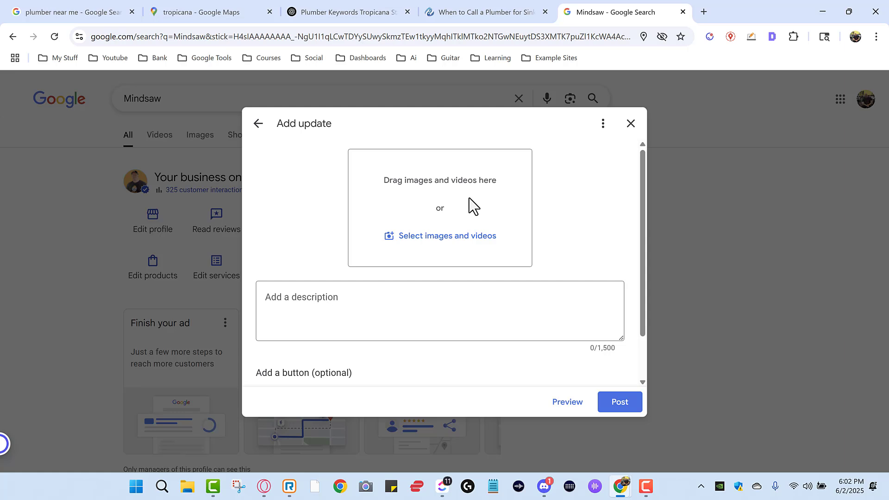
click(385, 306)
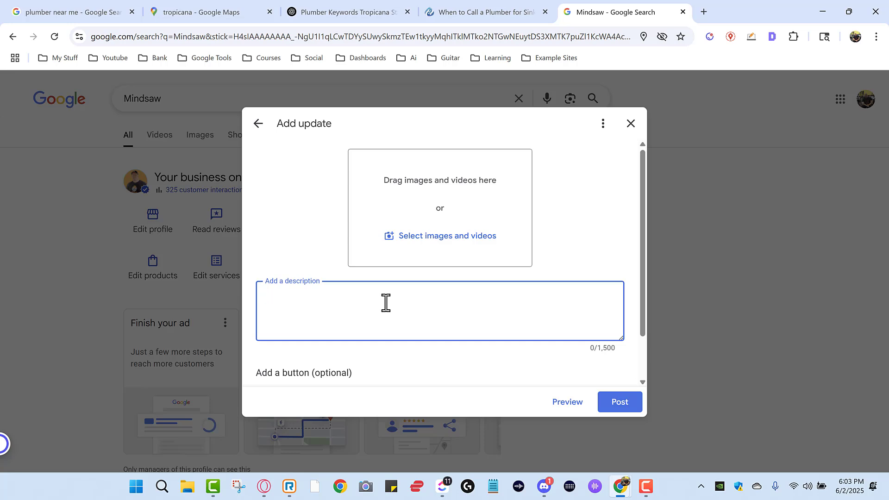
click(348, 12)
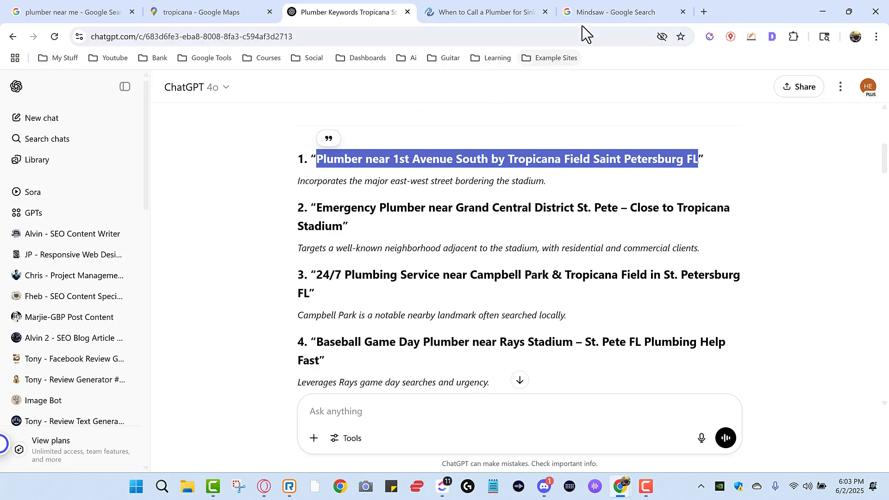
click(591, 13)
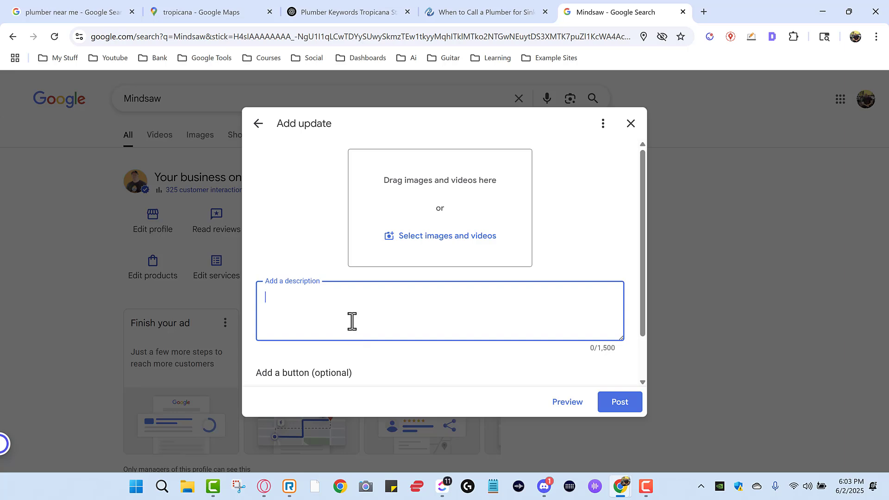
text(https://floridabestplumbingllc.com/when-to-call-a-plumber-for-sink-repair-common-issues-and-warning-signs/)
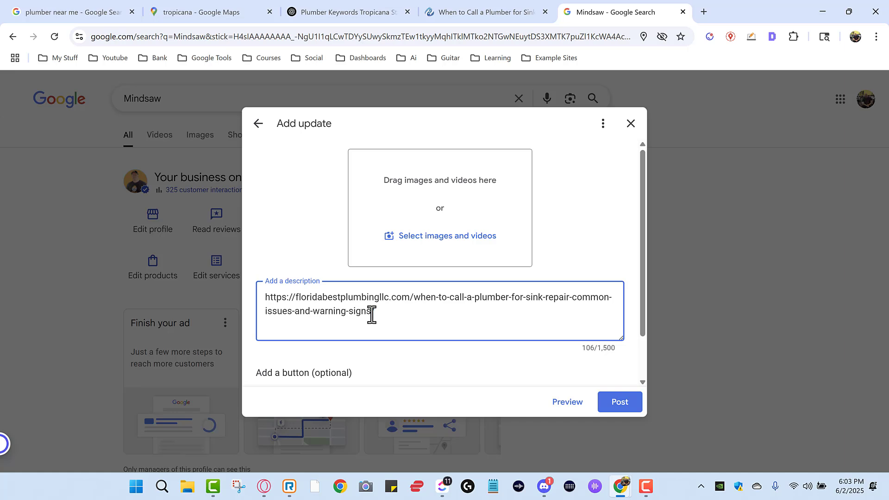
drag(372, 314, 254, 294)
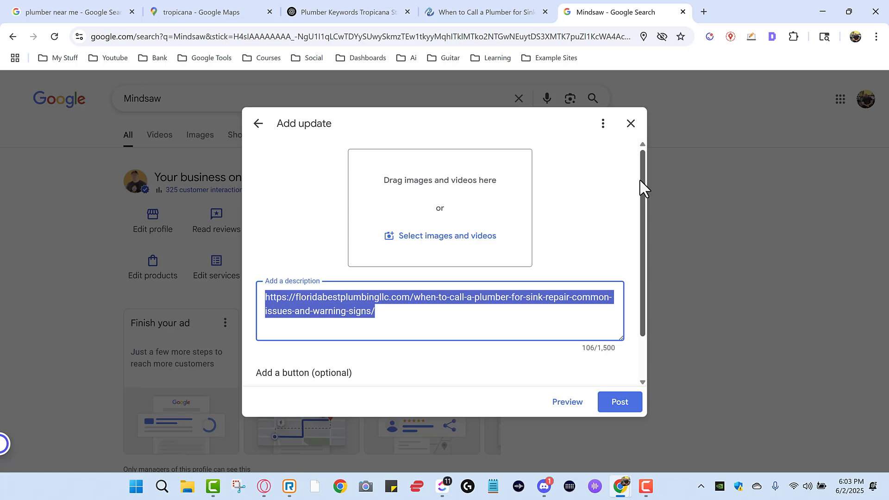
click(105, 13)
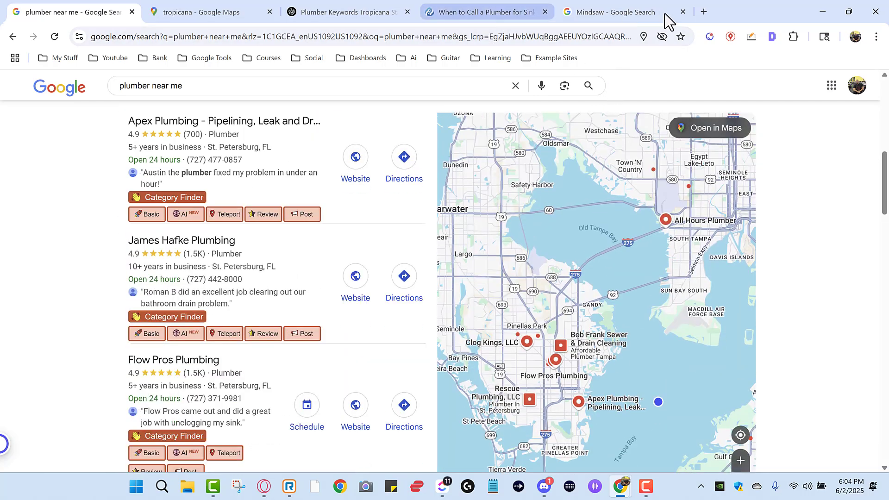
click(664, 14)
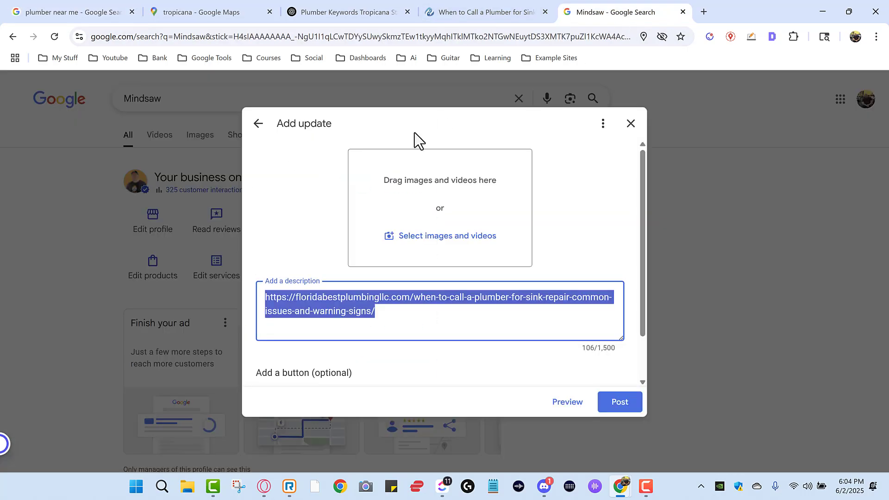